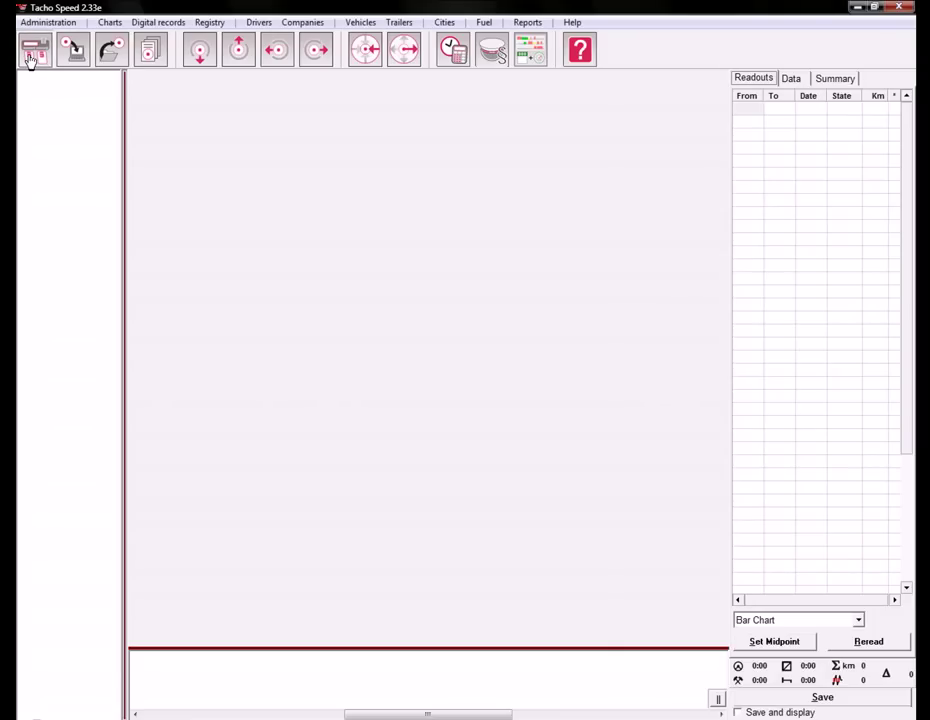
# Show the driver's 2006 activity calendar next to the four-file digital files repository
pyautogui.click(33, 50)
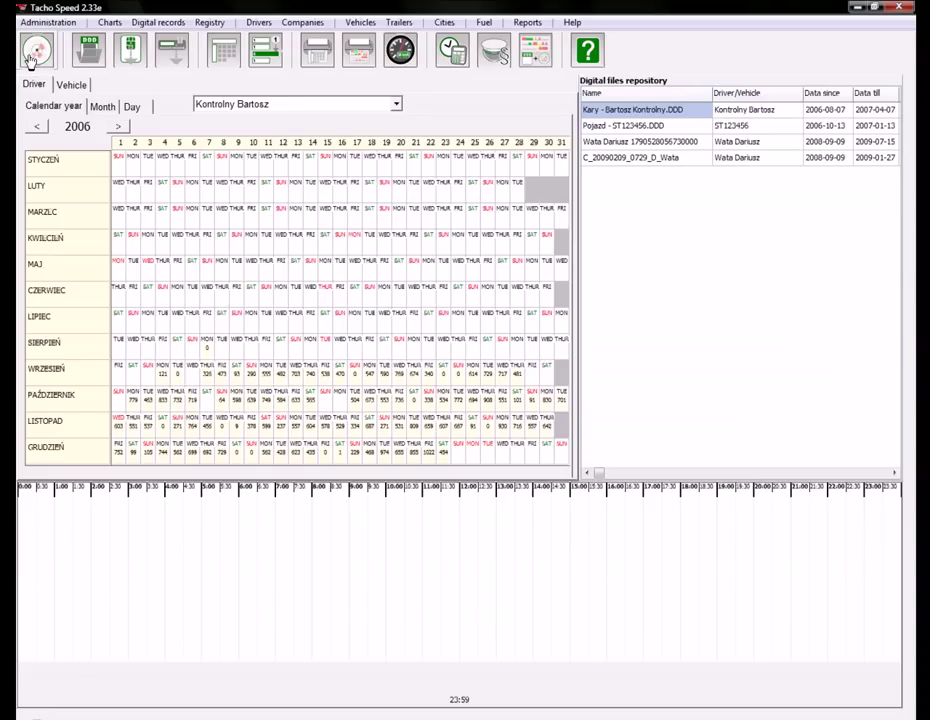
pyautogui.click(90, 60)
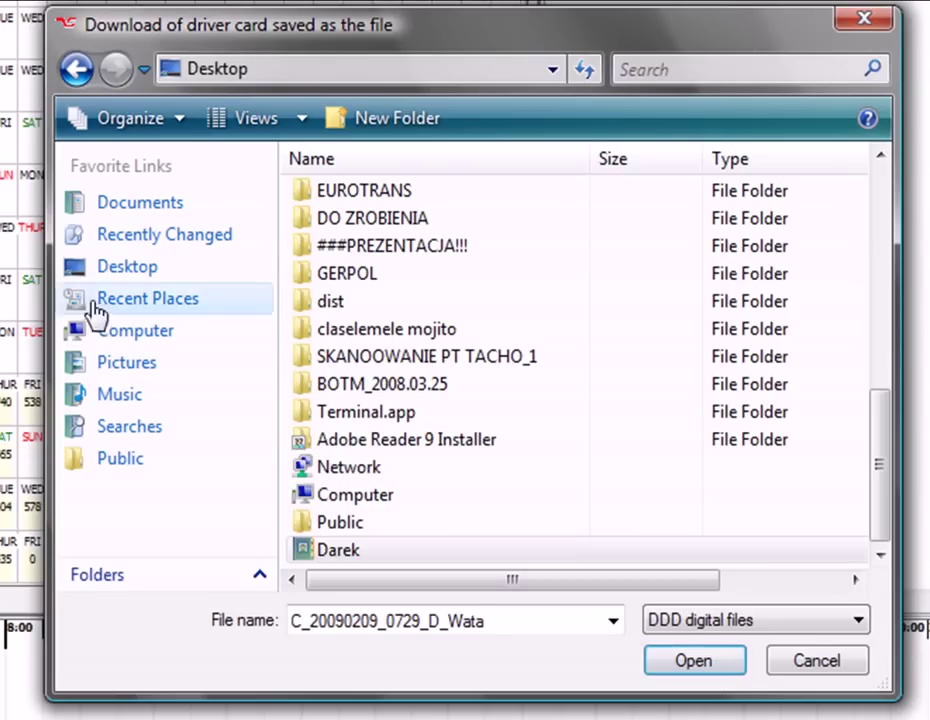
pyautogui.click(118, 340)
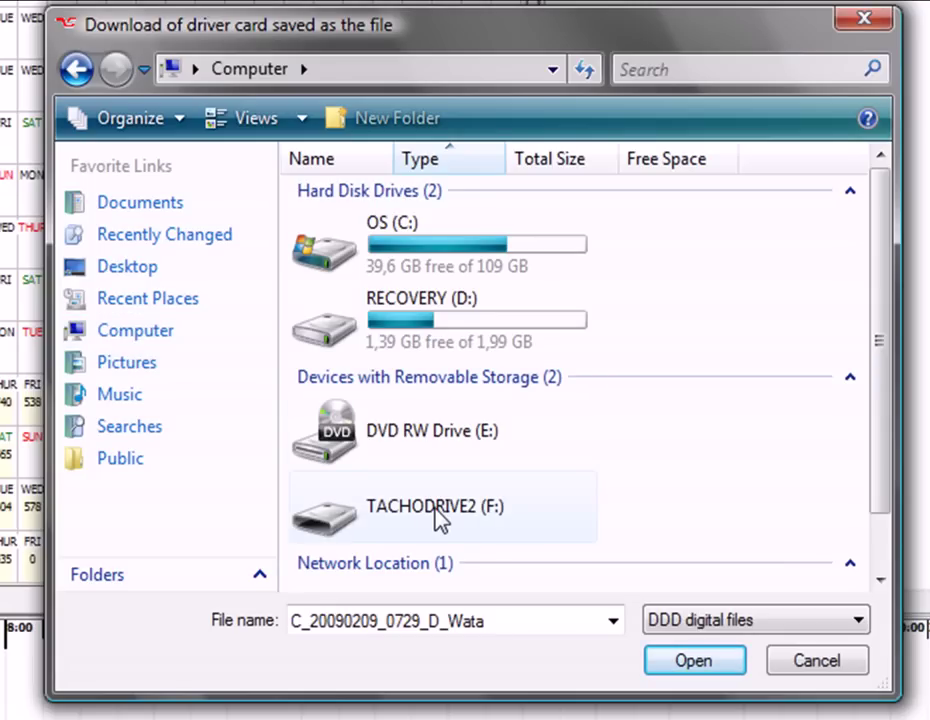
pyautogui.click(440, 518)
pyautogui.doubleClick(440, 518)
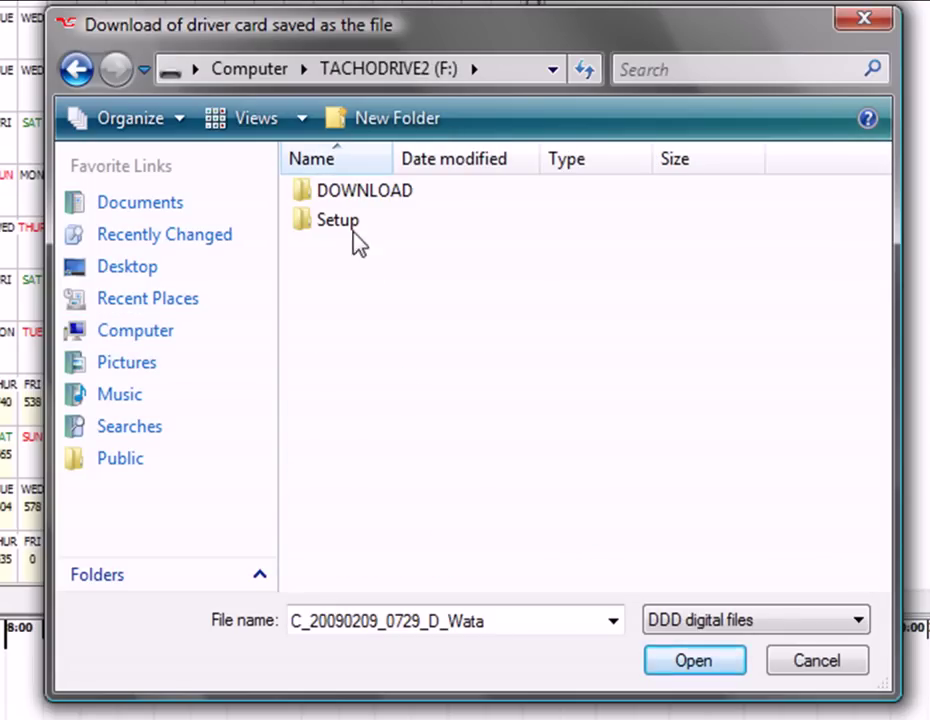
pyautogui.click(352, 196)
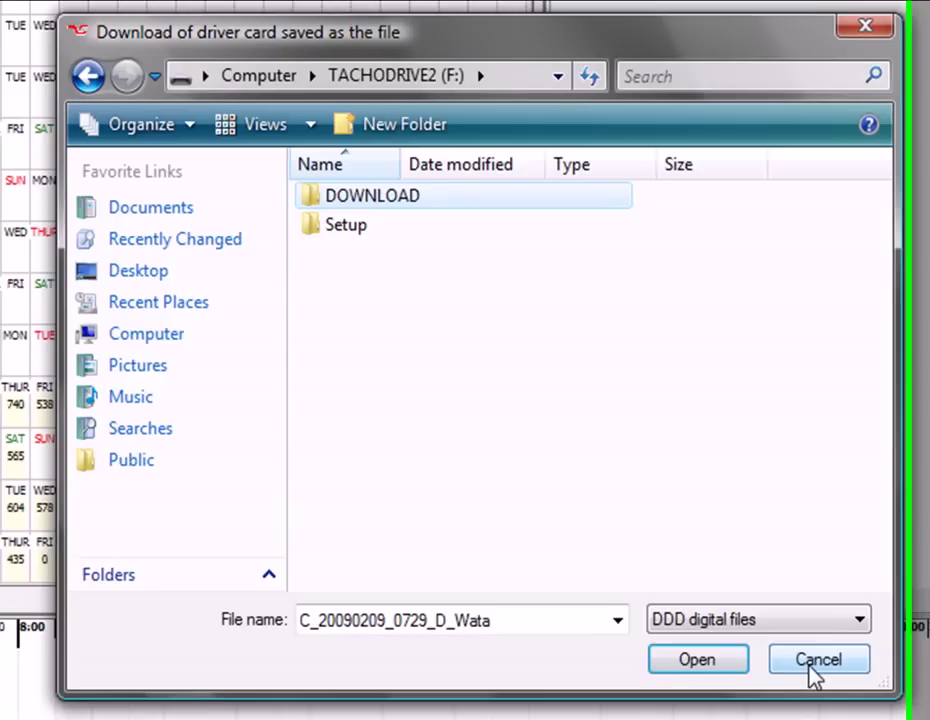
pyautogui.click(812, 664)
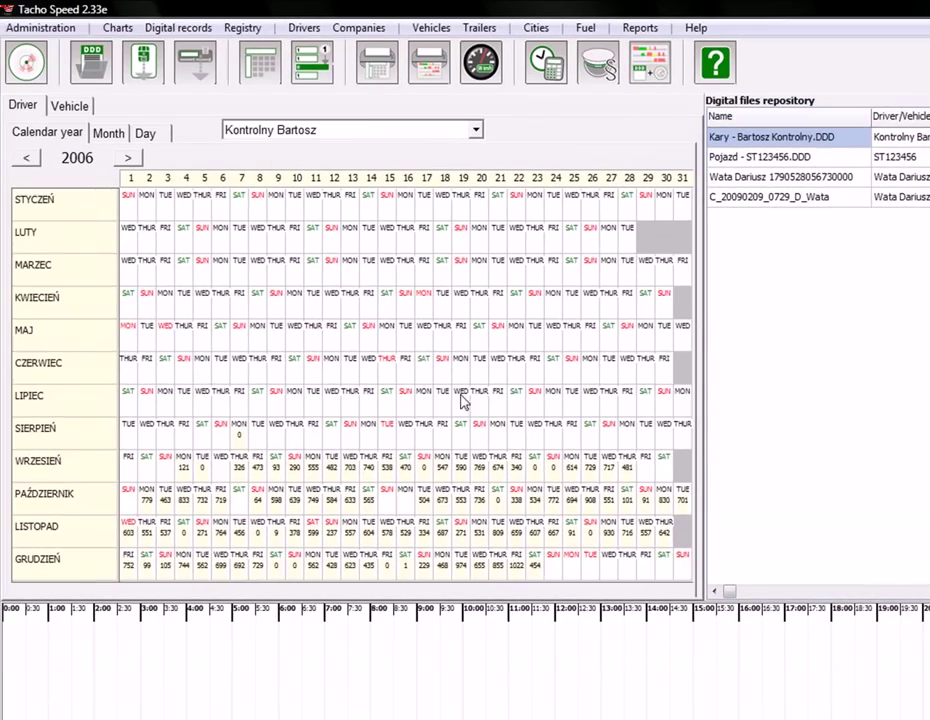
# Start loading a DDD driver card file and browse to C:\Program Files
pyautogui.click(98, 70)
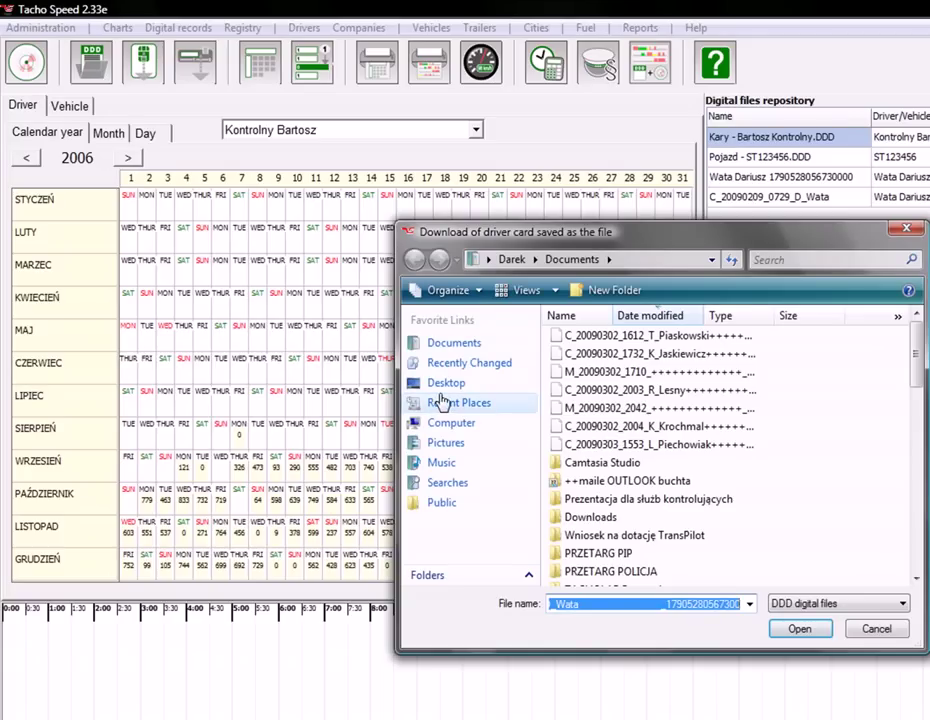
pyautogui.click(442, 402)
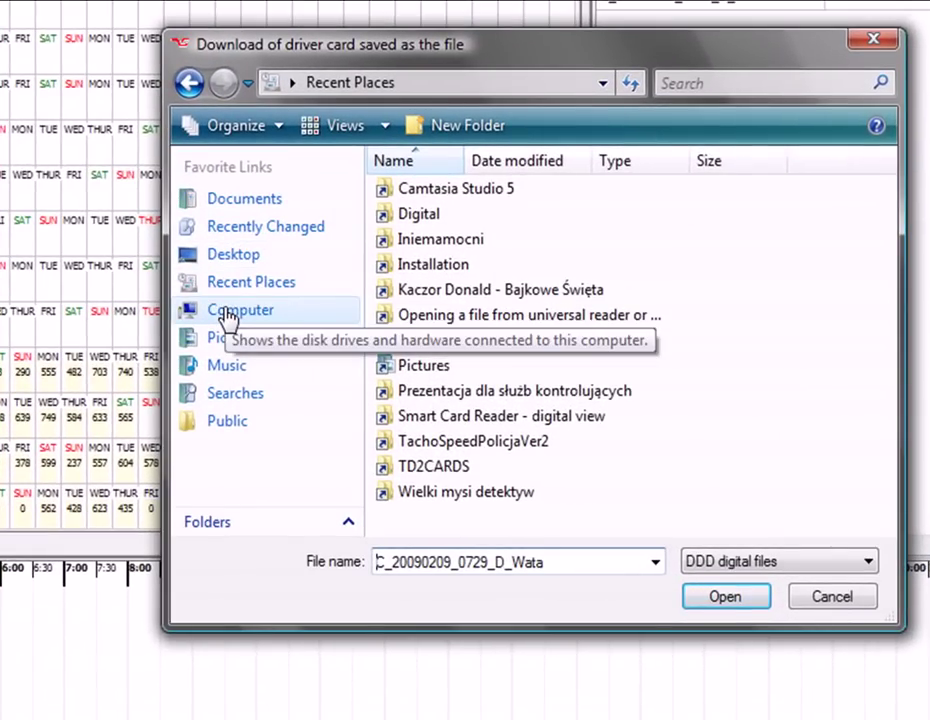
pyautogui.click(228, 316)
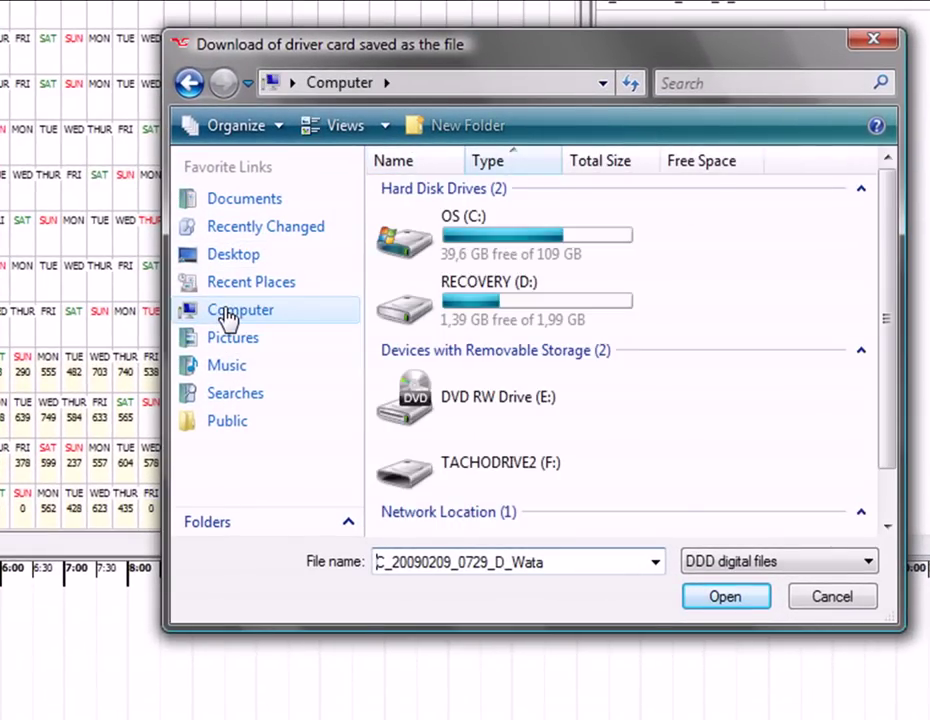
pyautogui.doubleClick(523, 254)
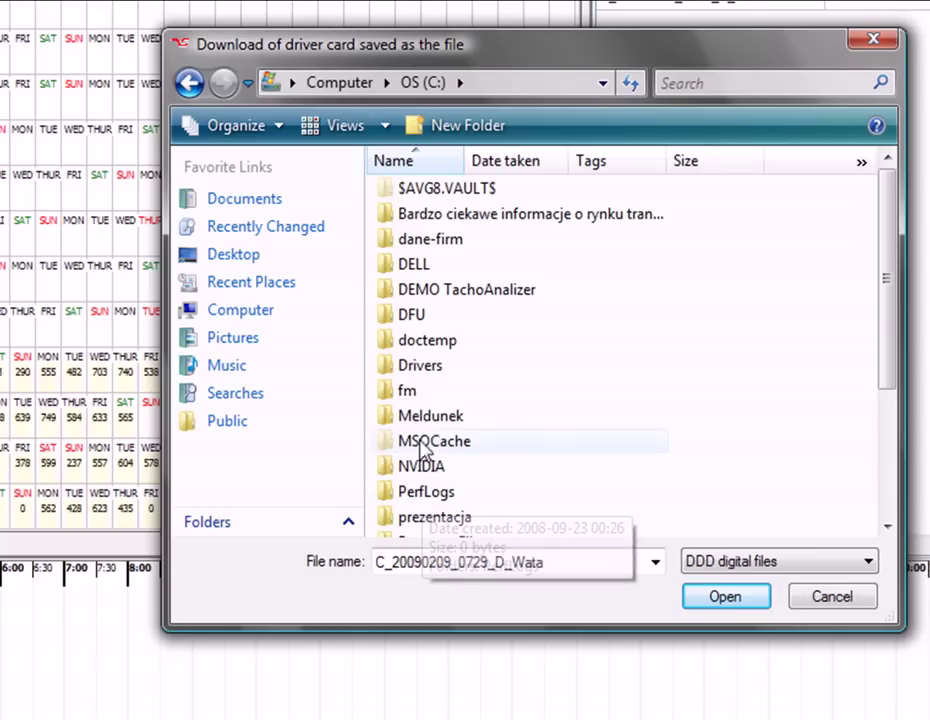
pyautogui.click(426, 492)
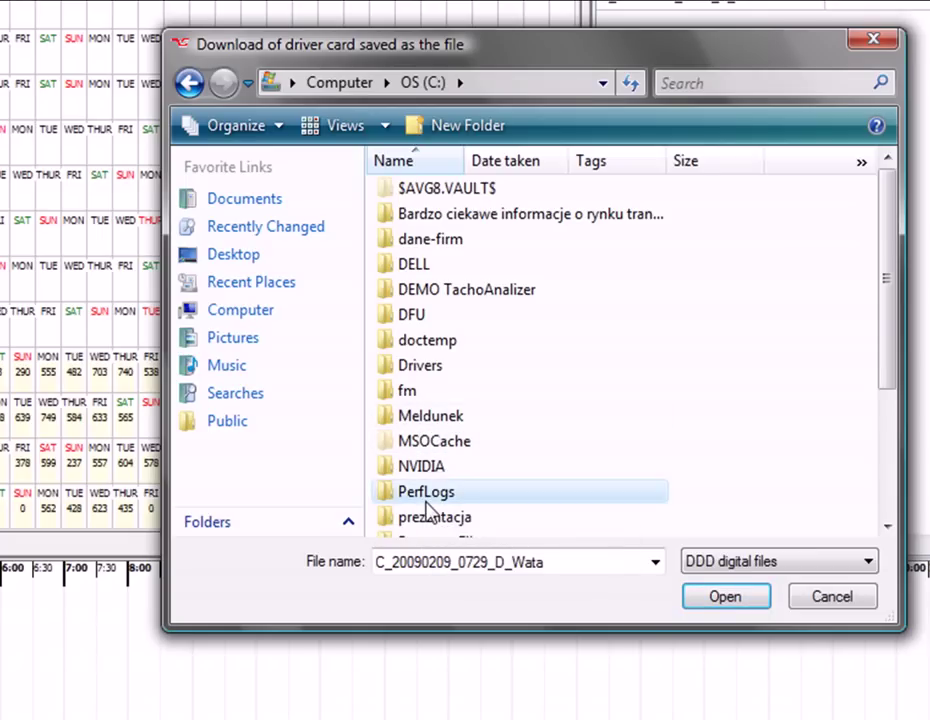
pyautogui.press('Down')
pyautogui.press('Down')
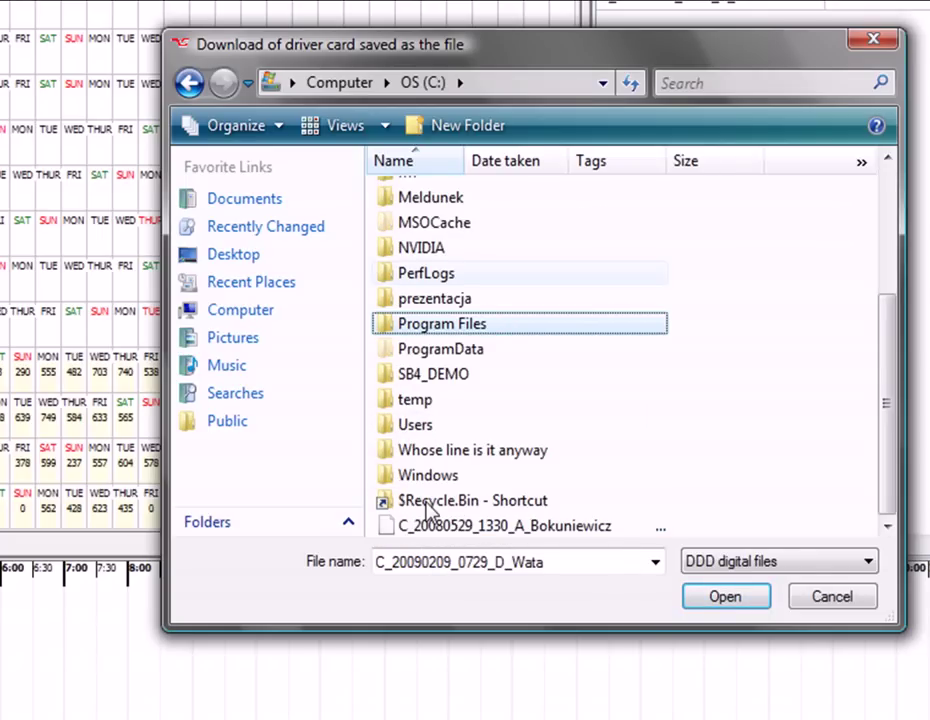
pyautogui.press('Return')
# Open a driver .DDD file from the Infolab\TachoSpeed\Digital folder
pyautogui.click(424, 499)
pyautogui.press('i')
pyautogui.press('Return')
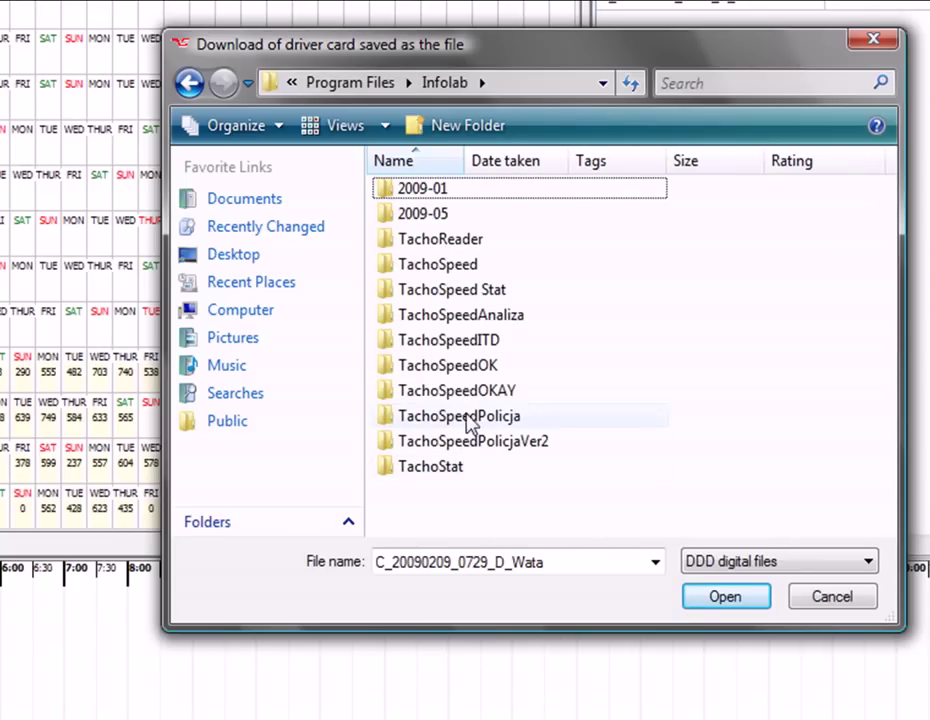
pyautogui.doubleClick(443, 270)
pyautogui.doubleClick(437, 244)
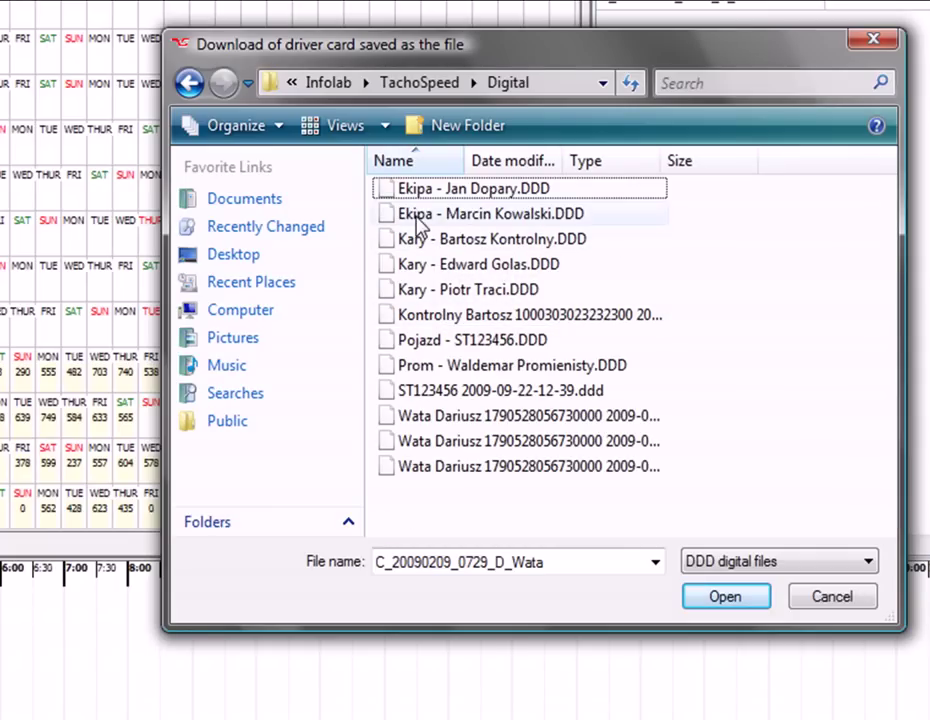
pyautogui.moveTo(452, 220)
pyautogui.click(451, 219)
pyautogui.click(731, 600)
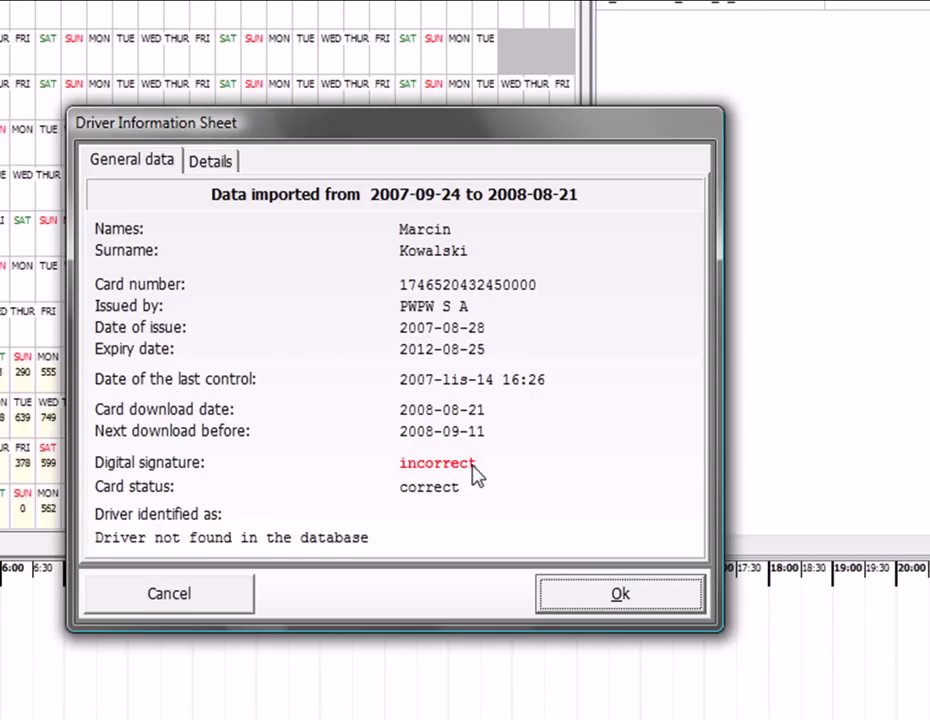
# Review the card's segment details, including the EF_Identification section, on the Details tab
pyautogui.click(210, 162)
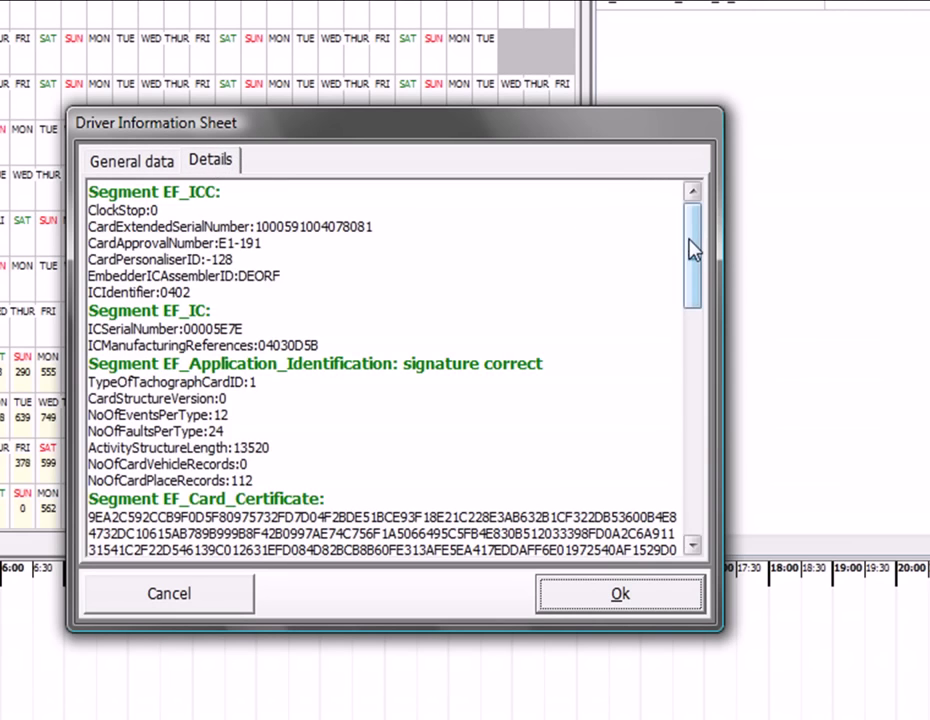
pyautogui.moveTo(691, 250); pyautogui.dragTo(692, 322)
pyautogui.scroll(-1, 692, 322)
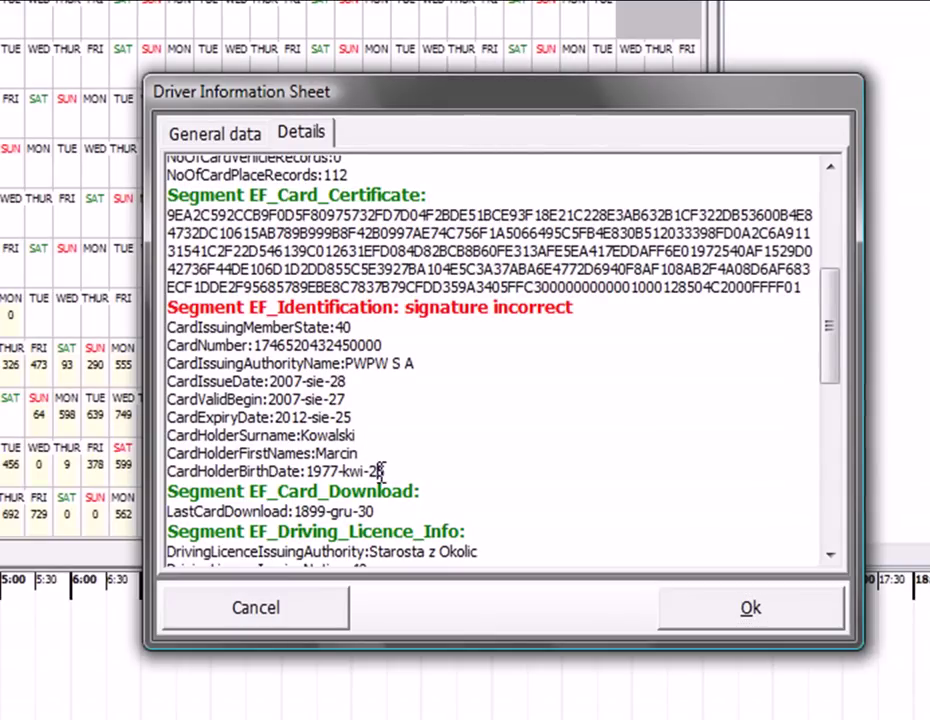
pyautogui.moveTo(380, 471)
pyautogui.mouseDown()
pyautogui.moveTo(157, 320)
pyautogui.moveTo(187, 316)
pyautogui.mouseUp()
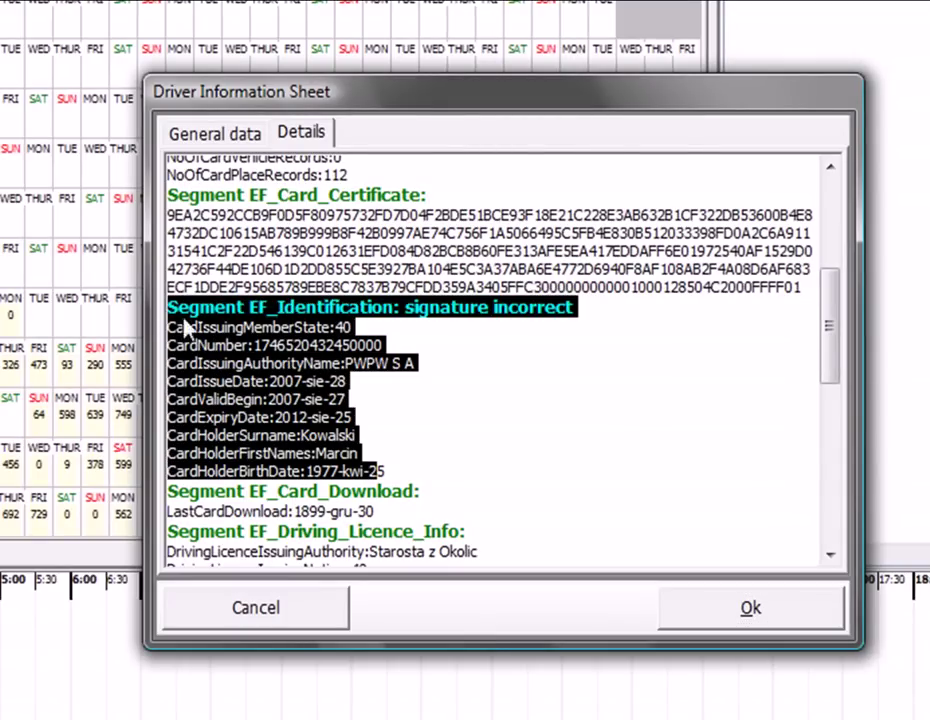
pyautogui.click(522, 310)
# Highlight the vehicles-used count of 200 and control activity lines, then accept the sheet
pyautogui.moveTo(838, 335); pyautogui.dragTo(840, 432)
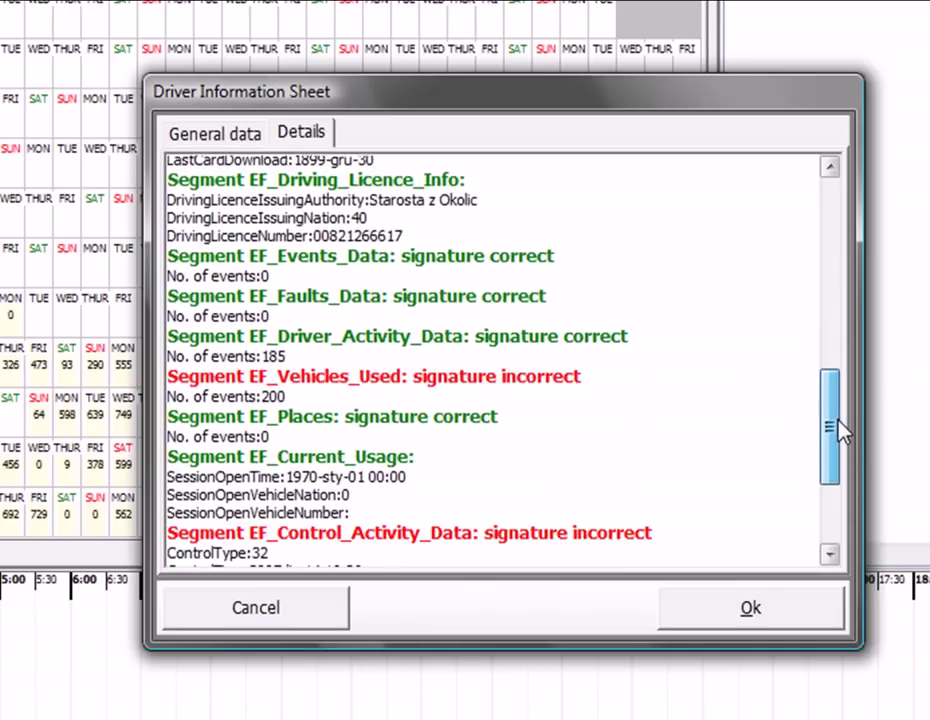
pyautogui.click(301, 379)
pyautogui.keyDown('shift'); pyautogui.click(163, 379); pyautogui.keyUp('shift')
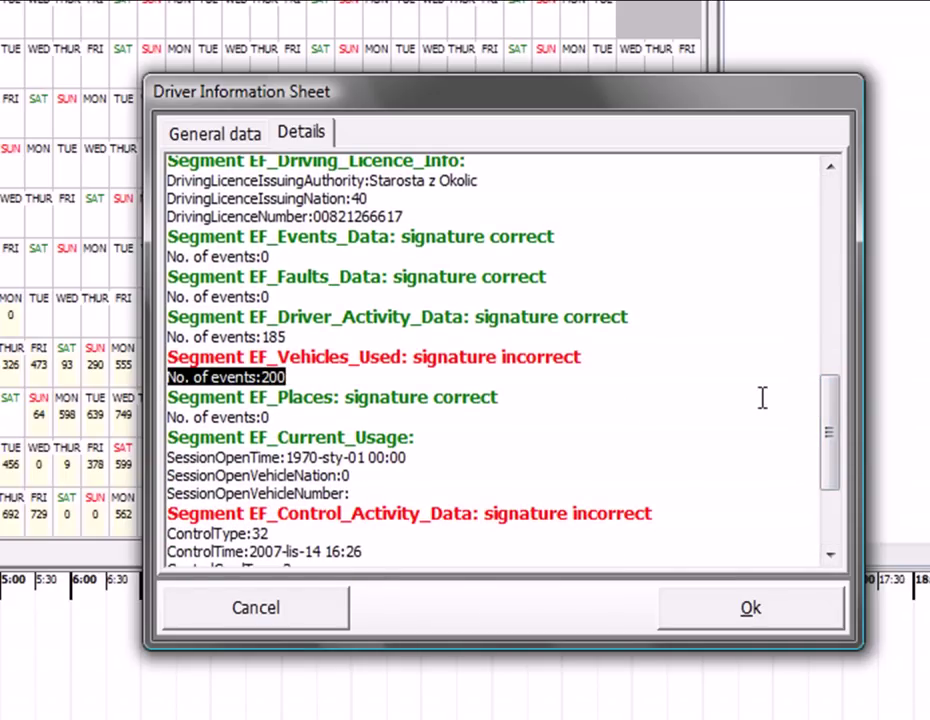
pyautogui.moveTo(835, 422); pyautogui.dragTo(835, 477)
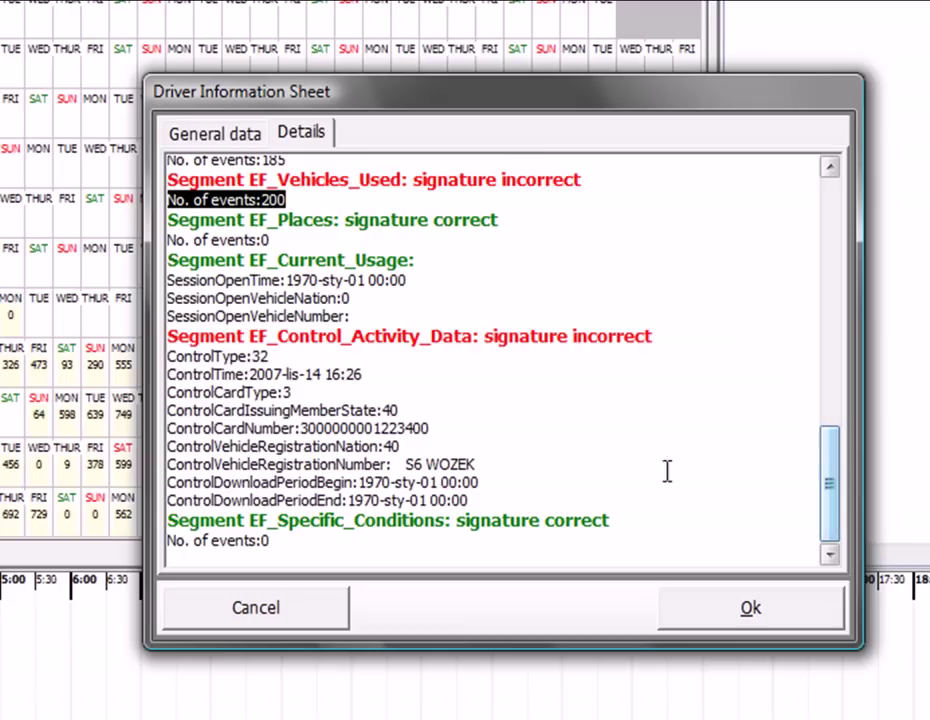
pyautogui.moveTo(495, 503); pyautogui.dragTo(189, 364)
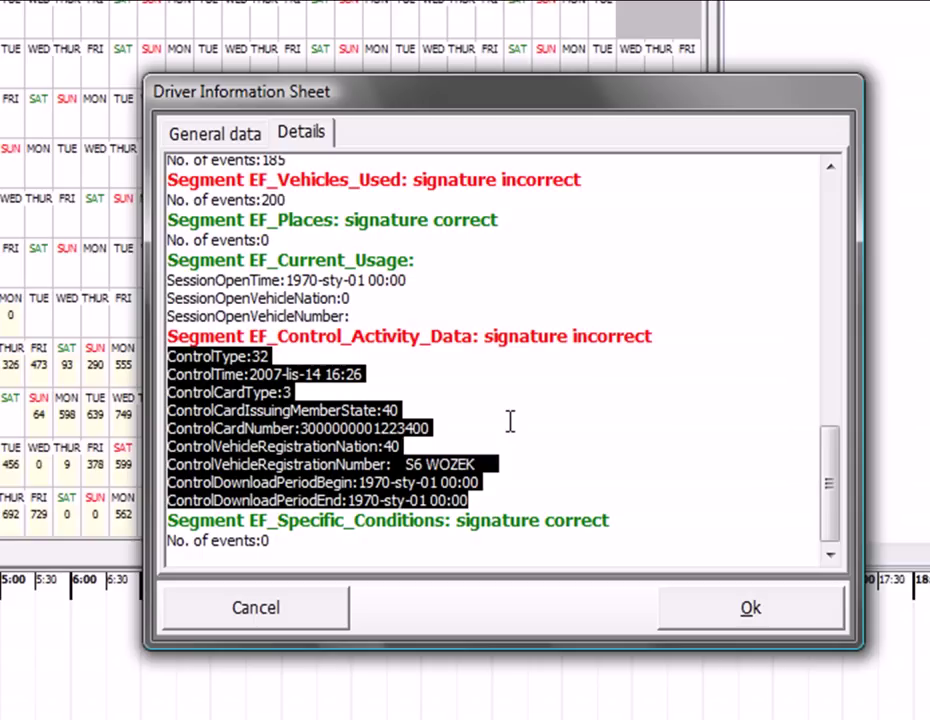
pyautogui.click(745, 609)
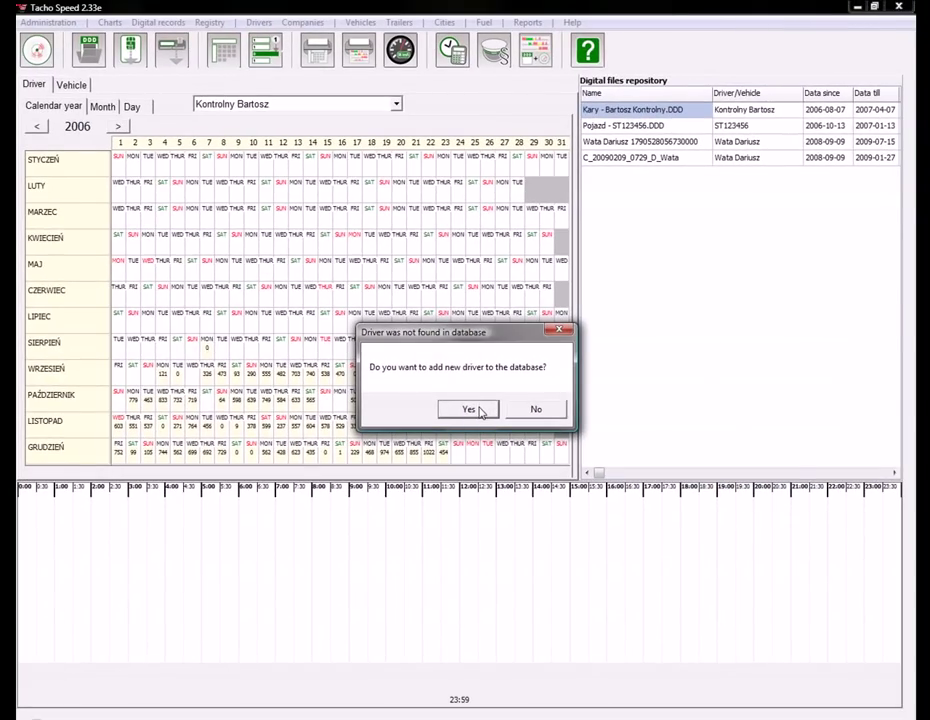
pyautogui.click(480, 412)
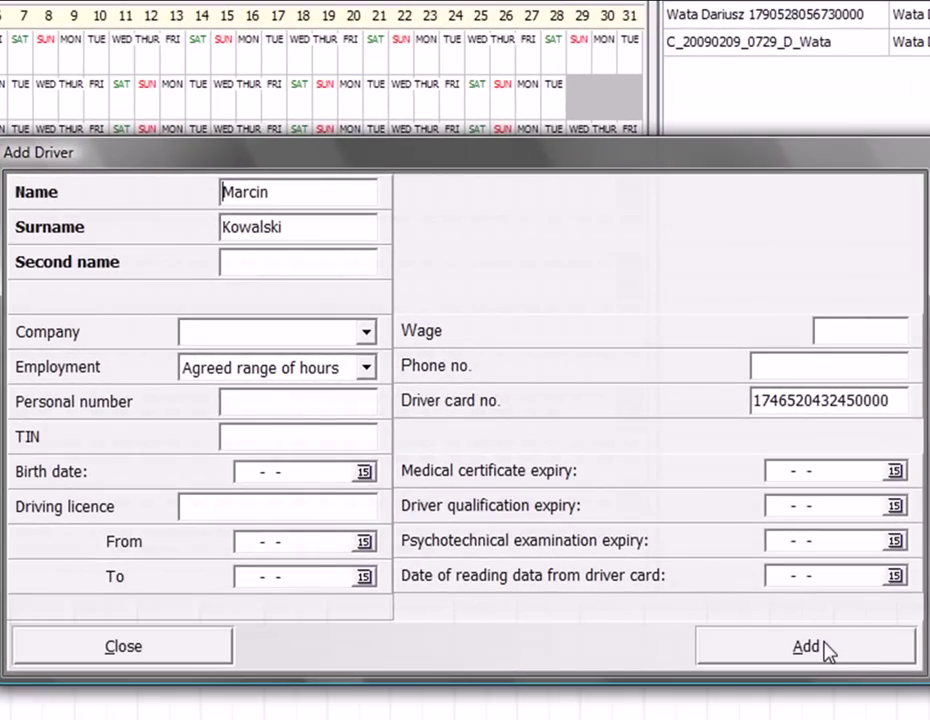
pyautogui.click(826, 643)
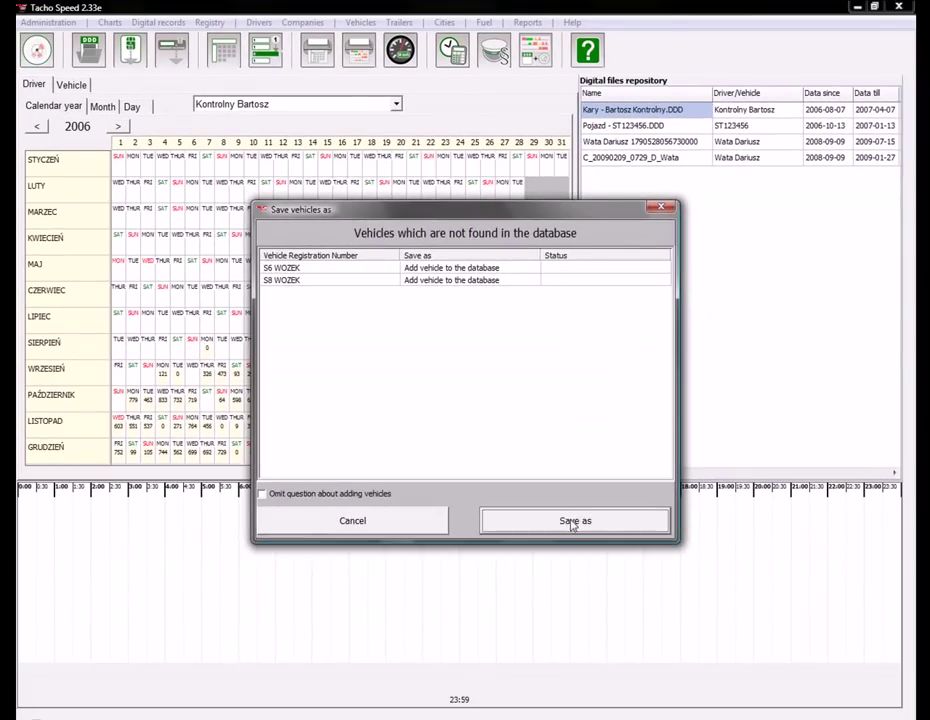
pyautogui.click(519, 520)
pyautogui.click(605, 572)
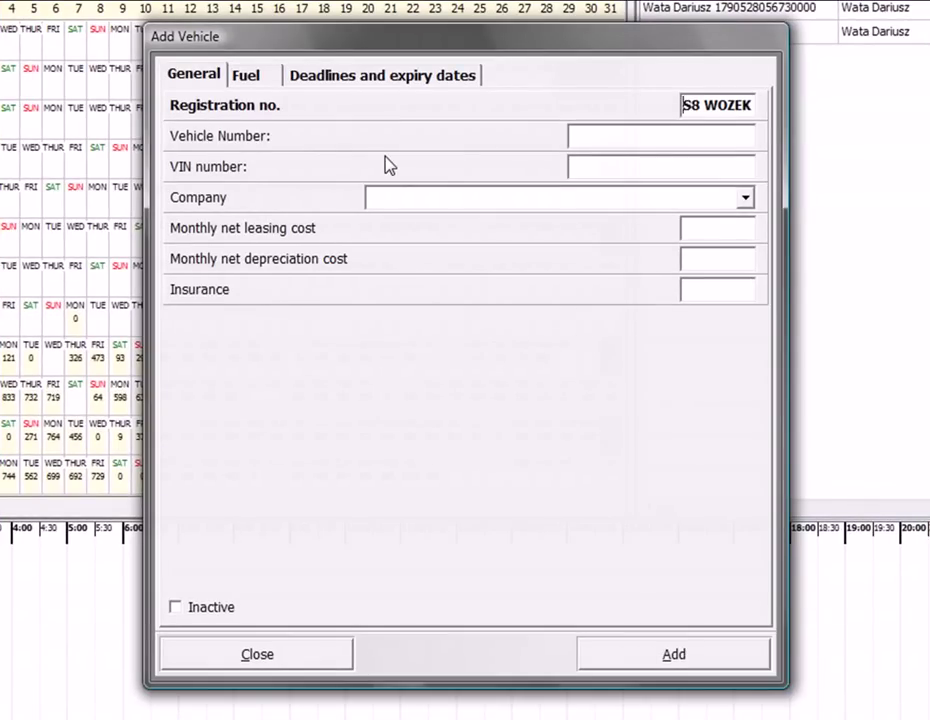
pyautogui.click(387, 80)
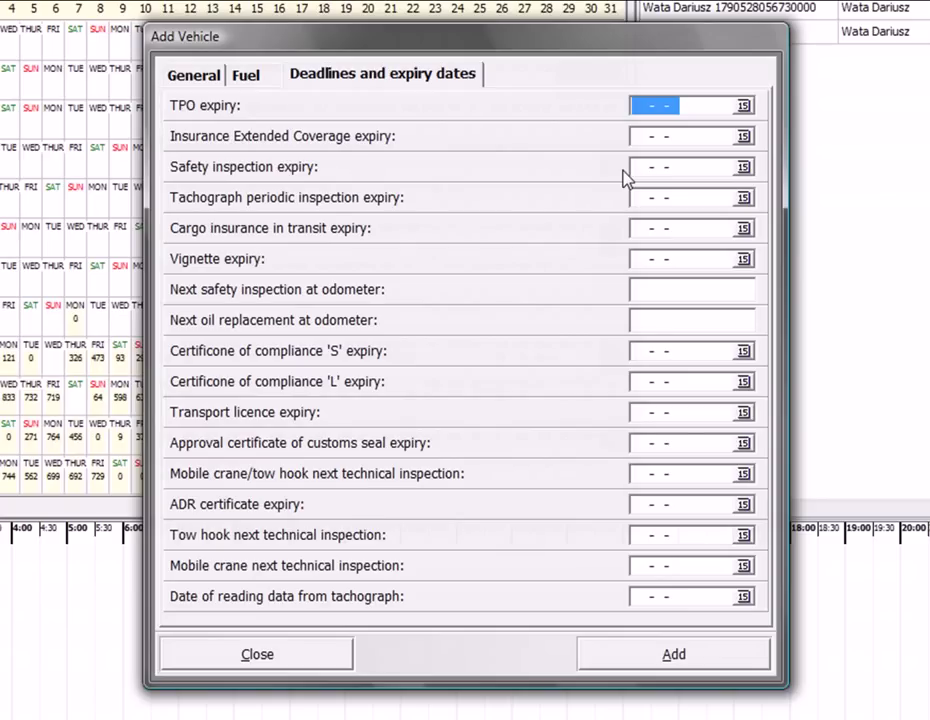
pyautogui.click(666, 658)
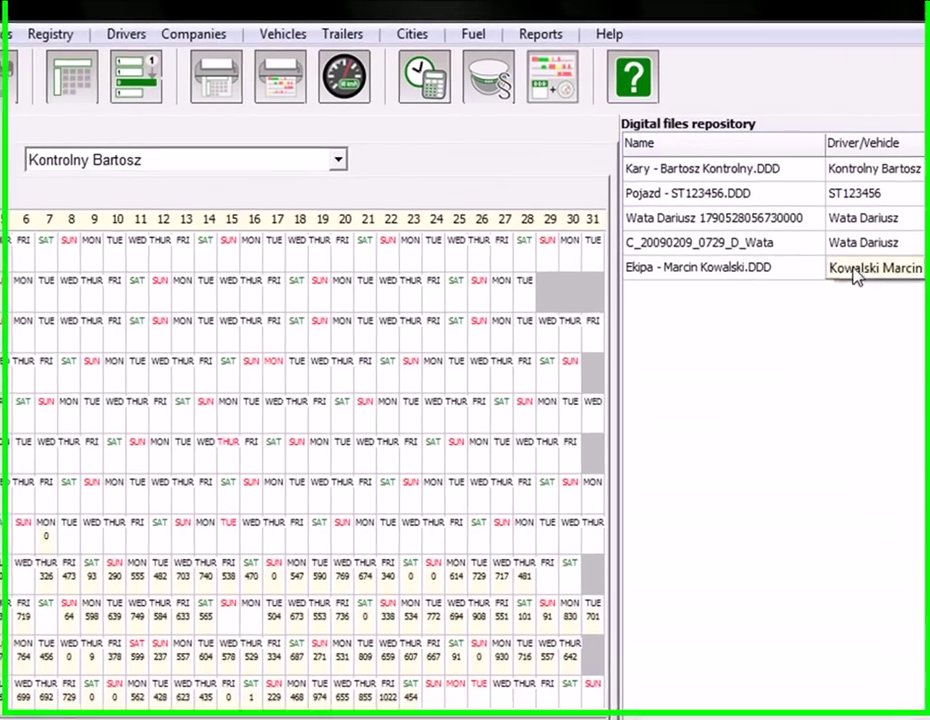
# Select the new Ekipa card file and choose the newly added driver to show 2007
pyautogui.click(685, 174)
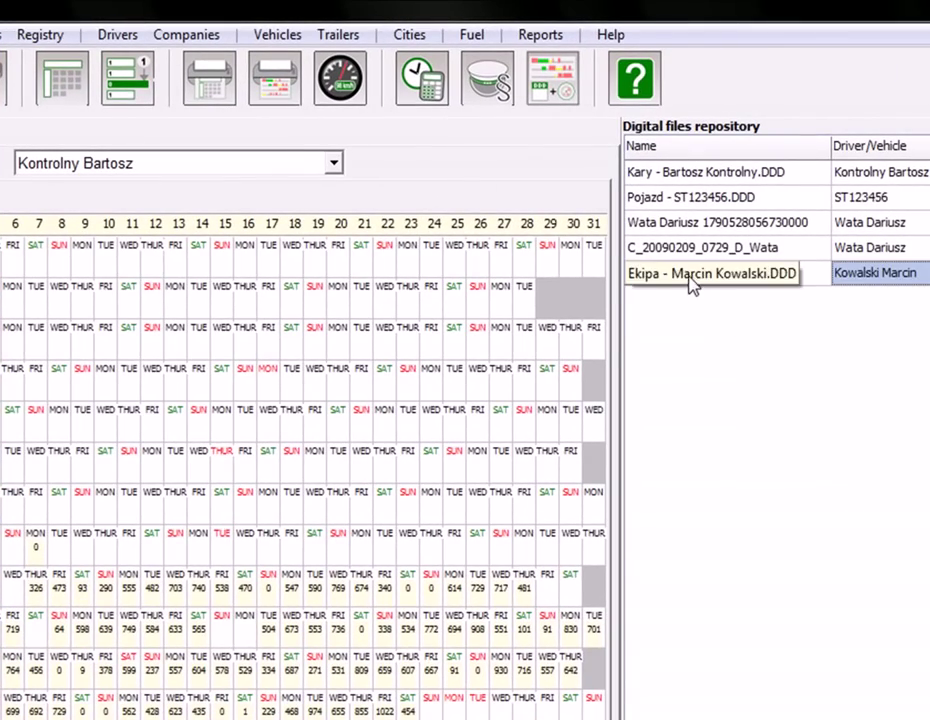
pyautogui.click(82, 168)
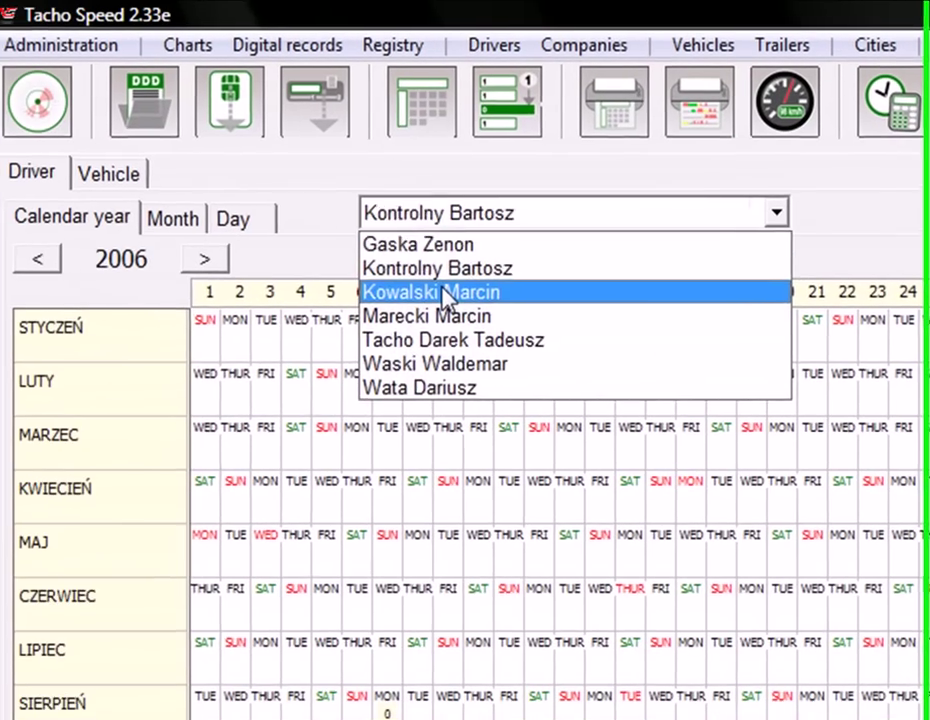
pyautogui.click(445, 292)
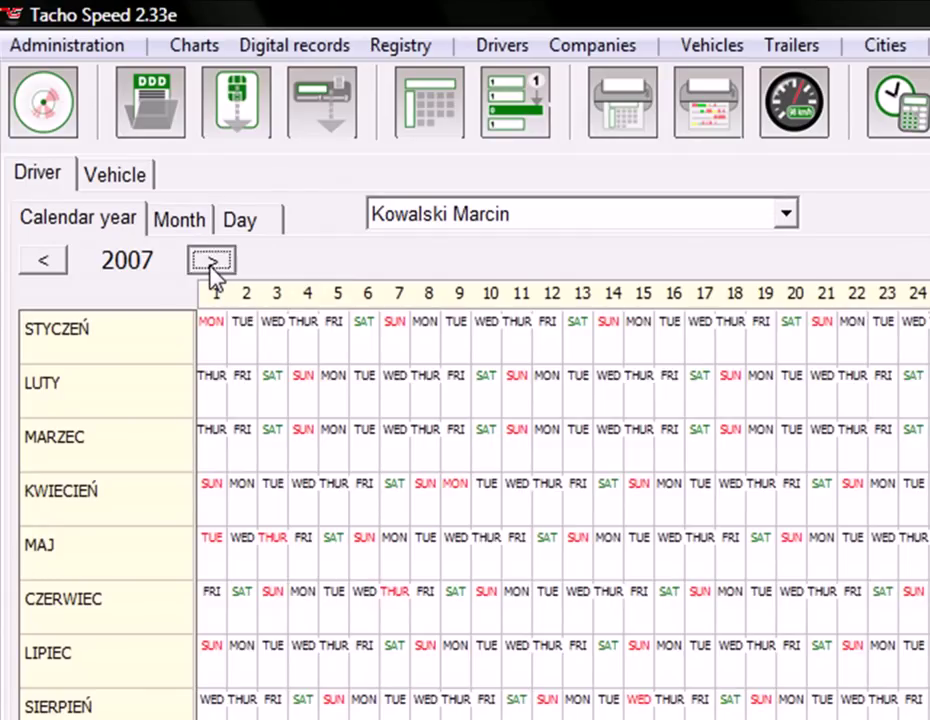
# Go to 2008, open the February month view, then the 5 February 2008 day view
pyautogui.click(212, 261)
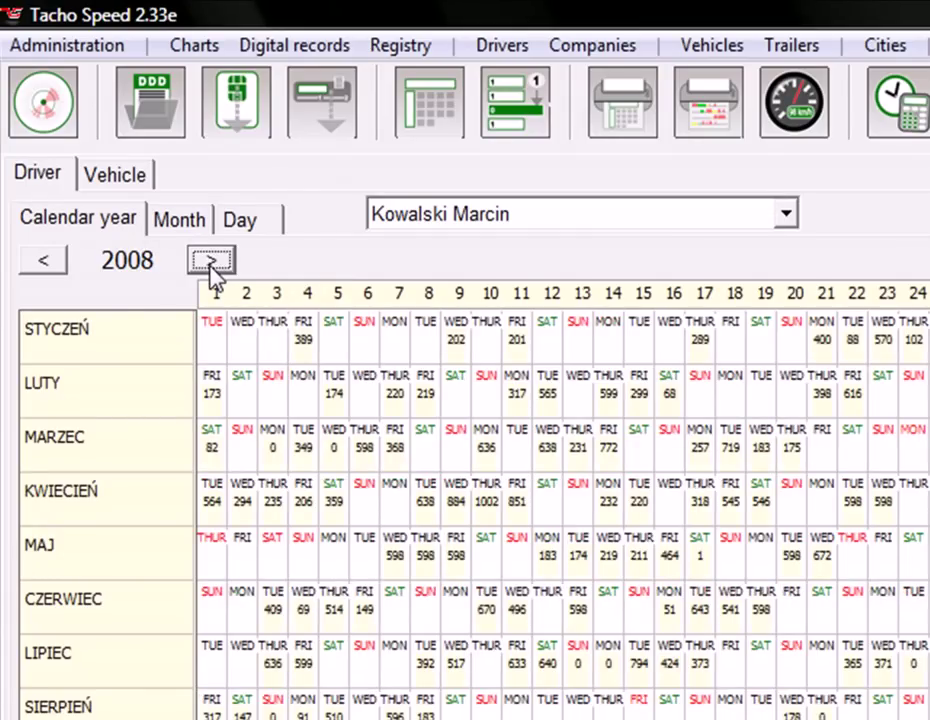
pyautogui.doubleClick(98, 395)
pyautogui.doubleClick(423, 490)
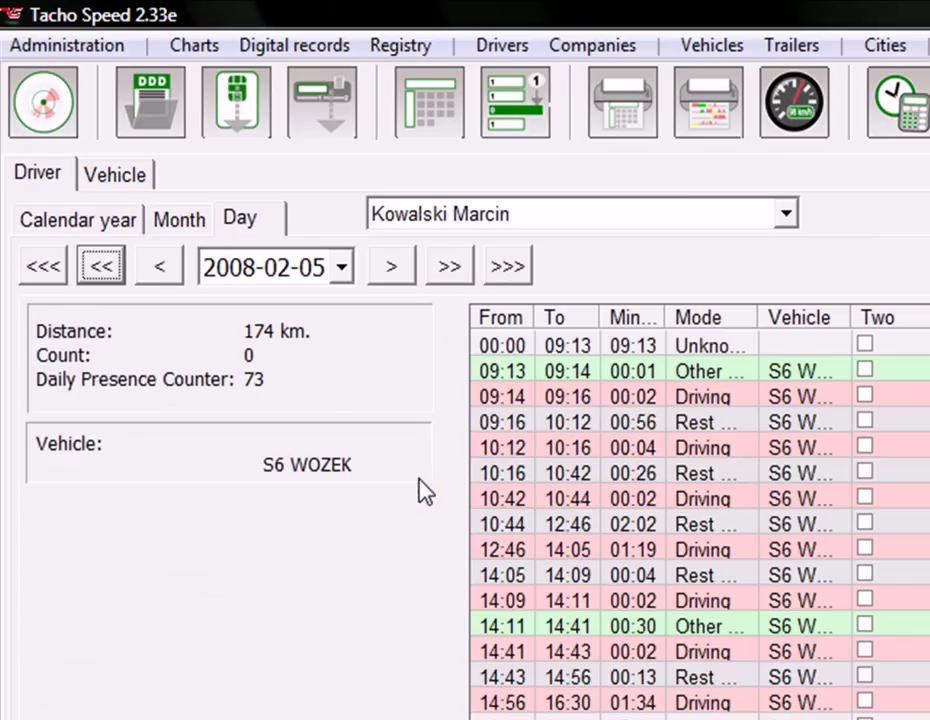
pyautogui.click(172, 222)
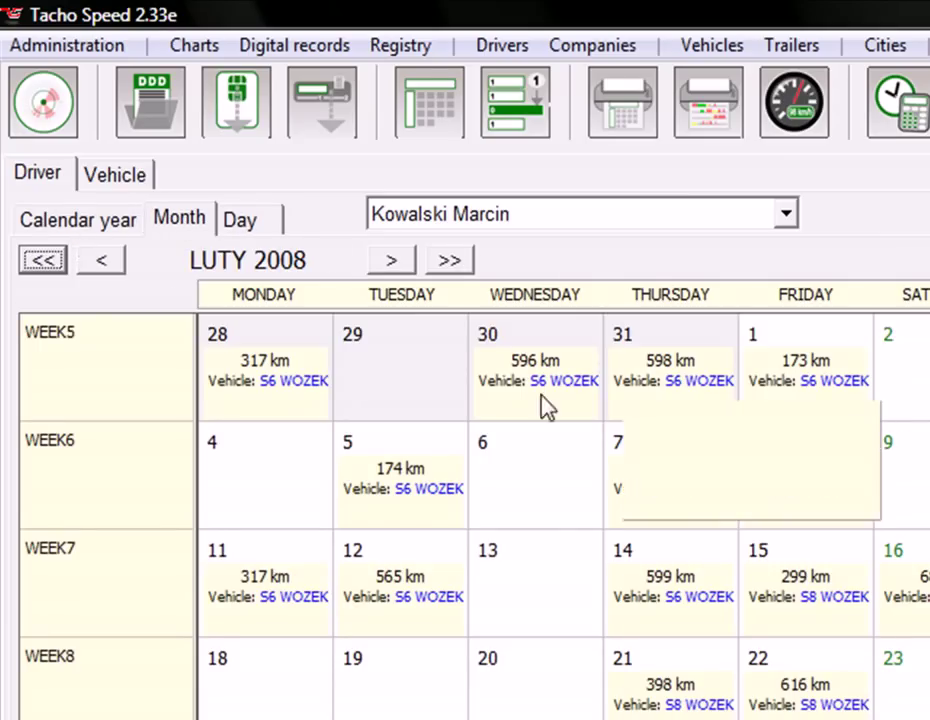
pyautogui.click(230, 226)
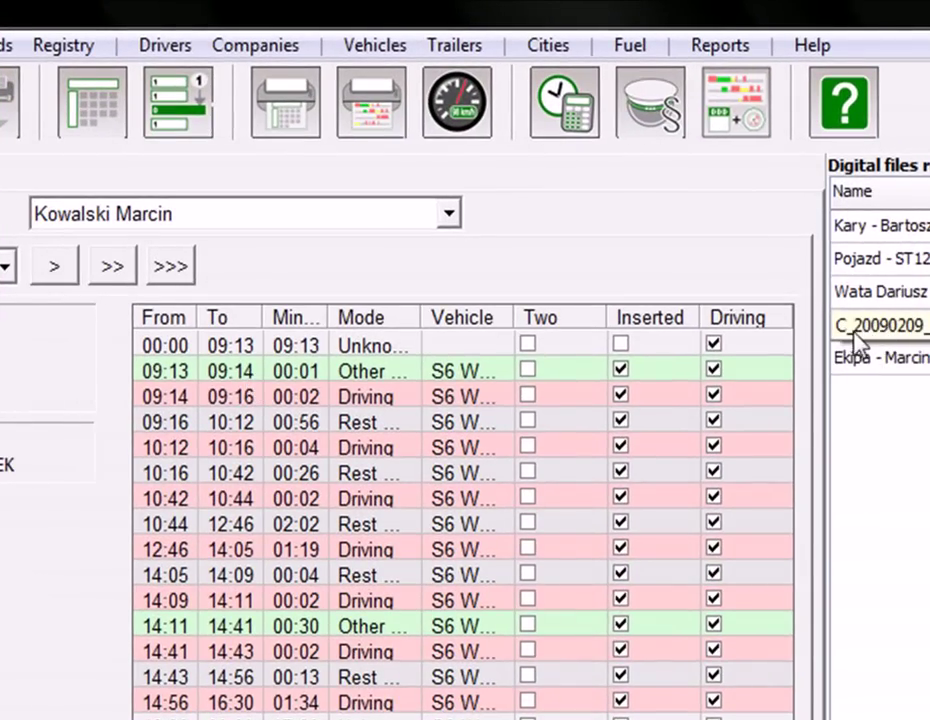
# Select the fourth file, C_20090209, in the digital files repository
pyautogui.click(848, 338)
pyautogui.click(866, 340)
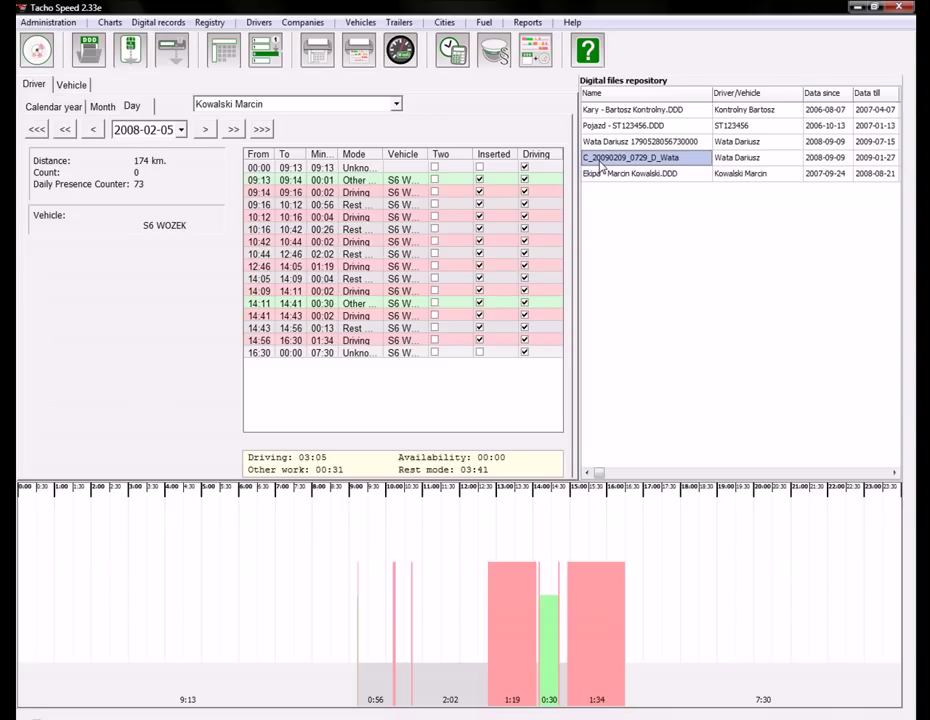
pyautogui.doubleClick(601, 165)
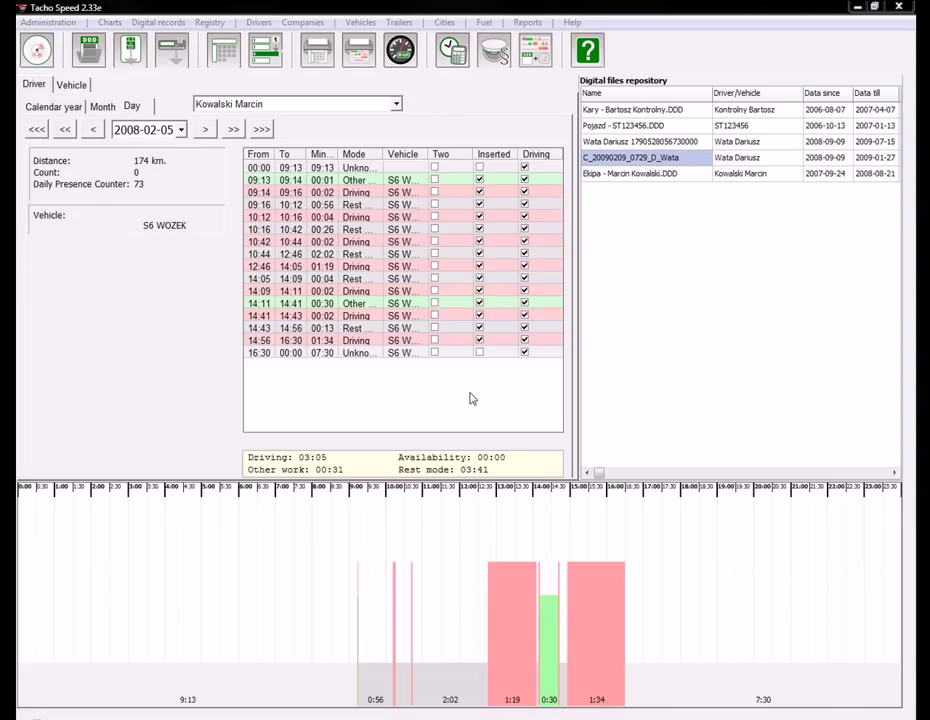